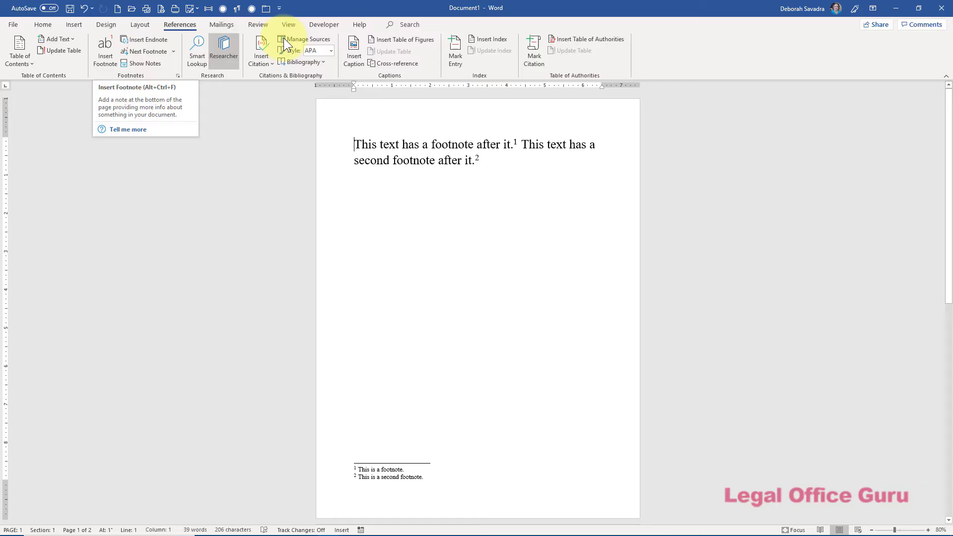
- Switch the document to Draft view from the View tab
click(280, 22)
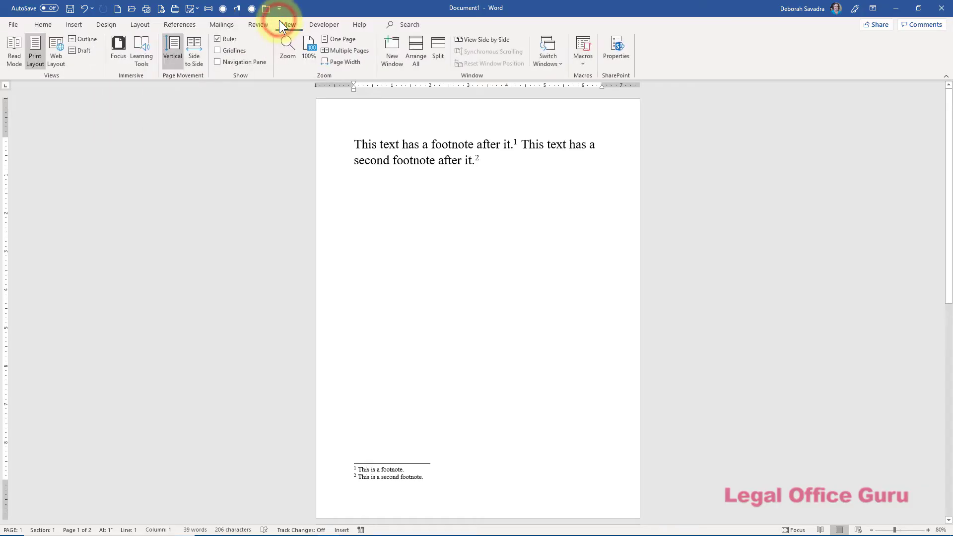
click(83, 51)
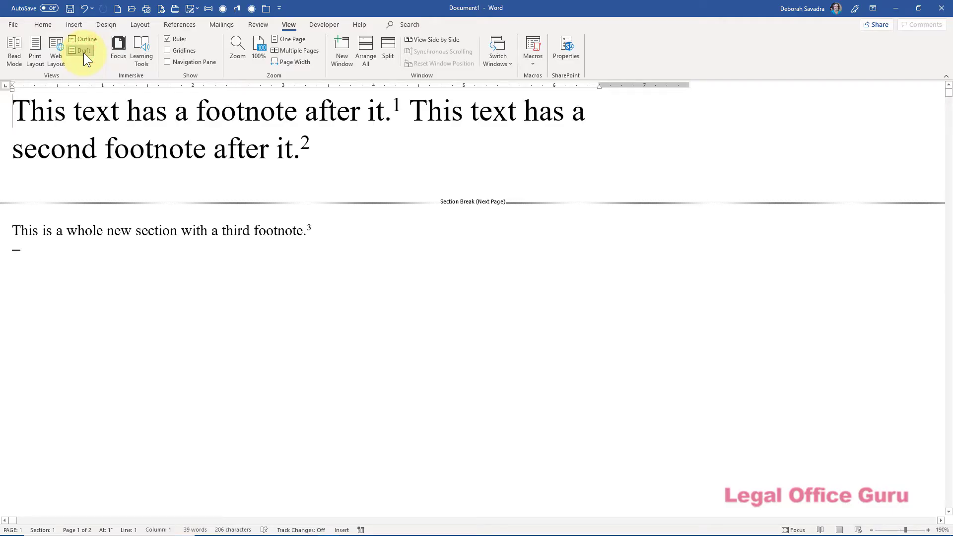
- Open the Footnotes pane via footnote reference 1 and expand its list of footnote parts
double_click(397, 104)
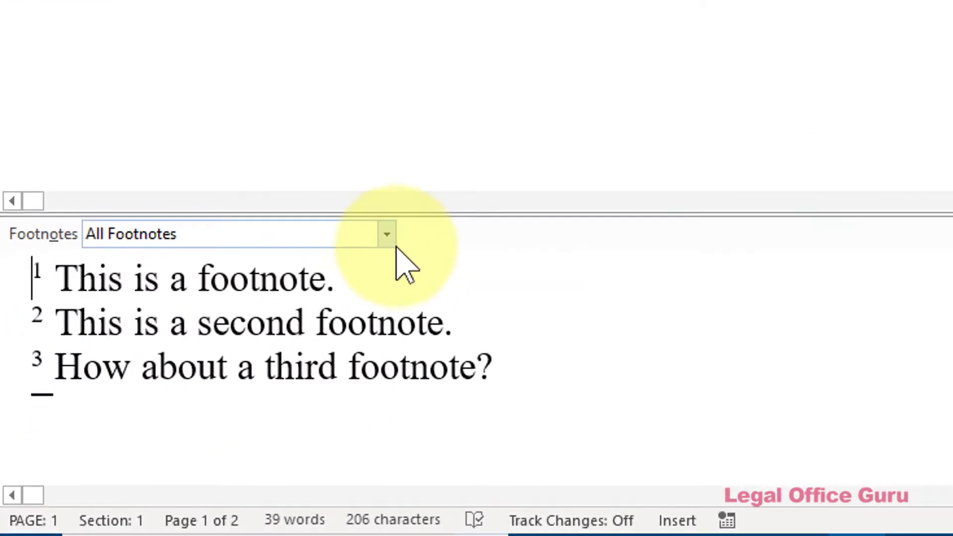
click(391, 243)
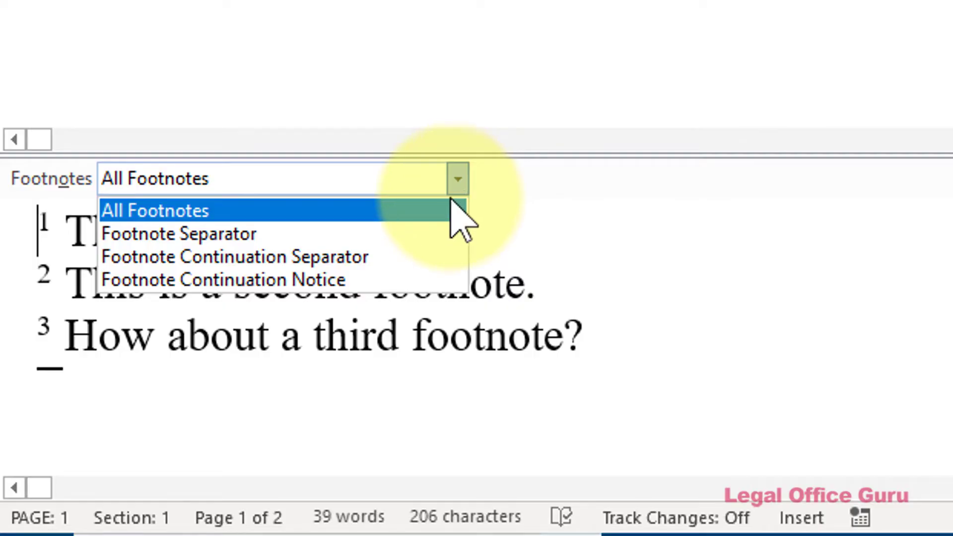
- Replace the footnote separator with a row of tildes and preview it in Print Layout
click(404, 233)
click(405, 232)
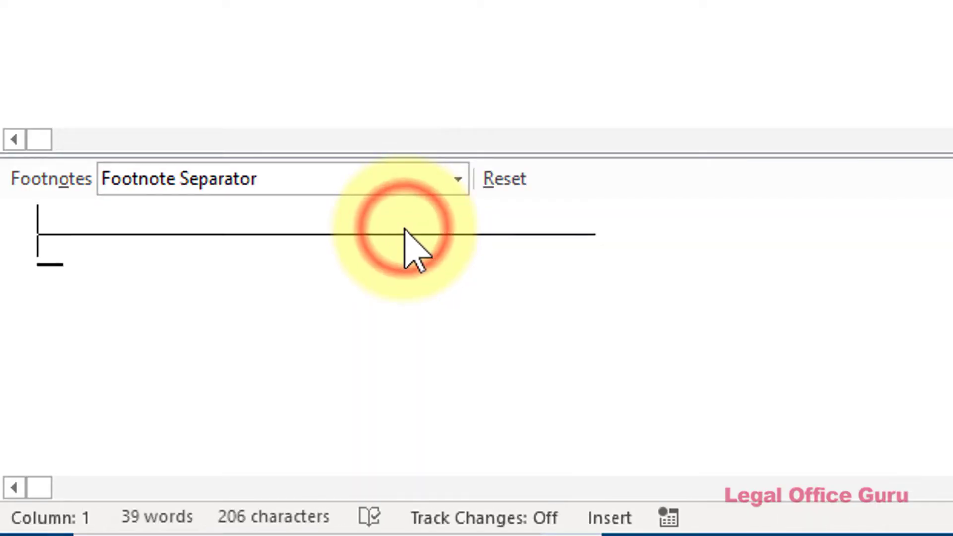
key(ctrl+a)
text(~~~~~~~~~~~~~)
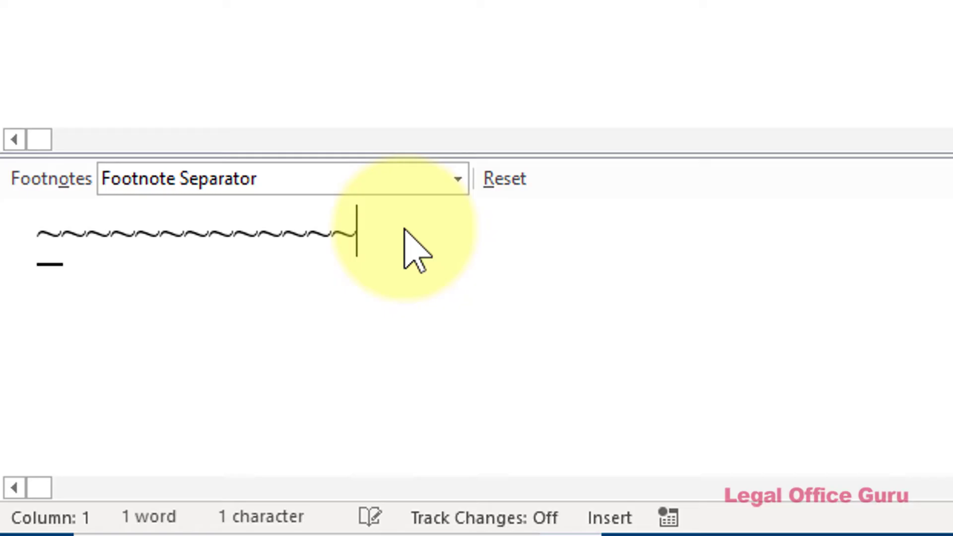
text(~~~~)
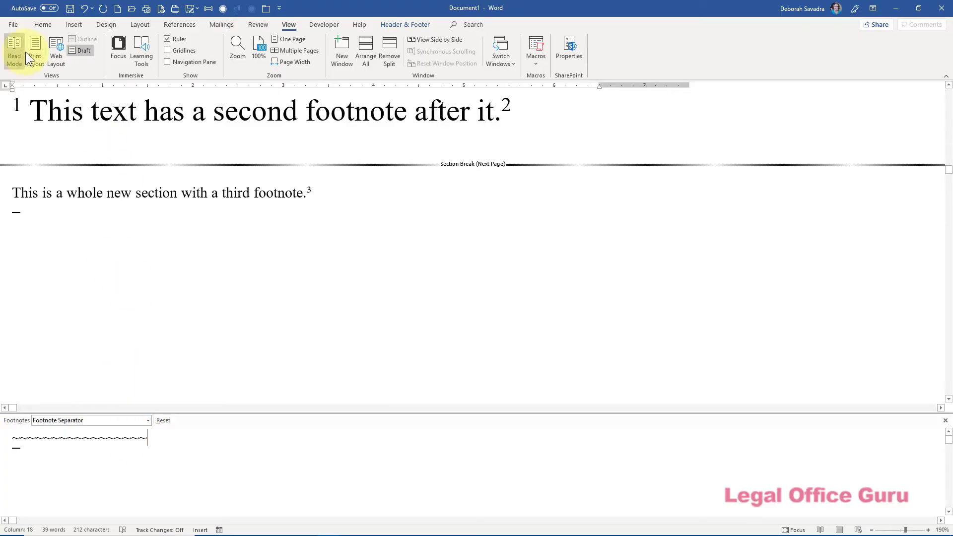
click(37, 53)
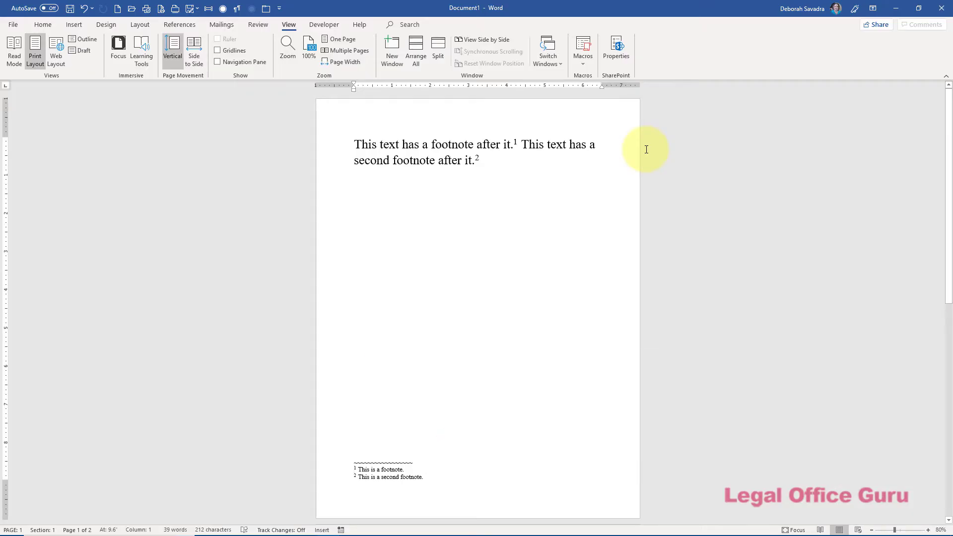
- Back in Draft view, reset the footnote separator to the default plain line
click(89, 50)
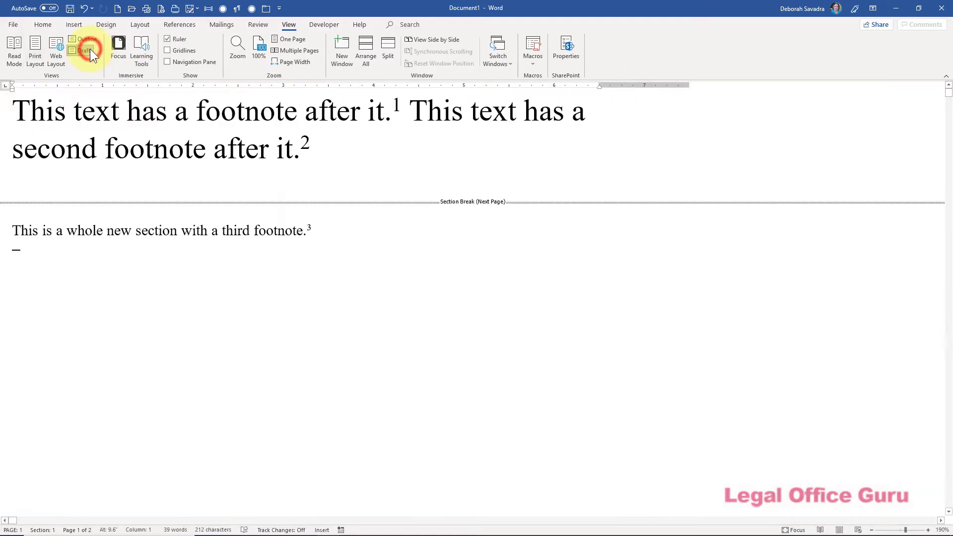
double_click(397, 105)
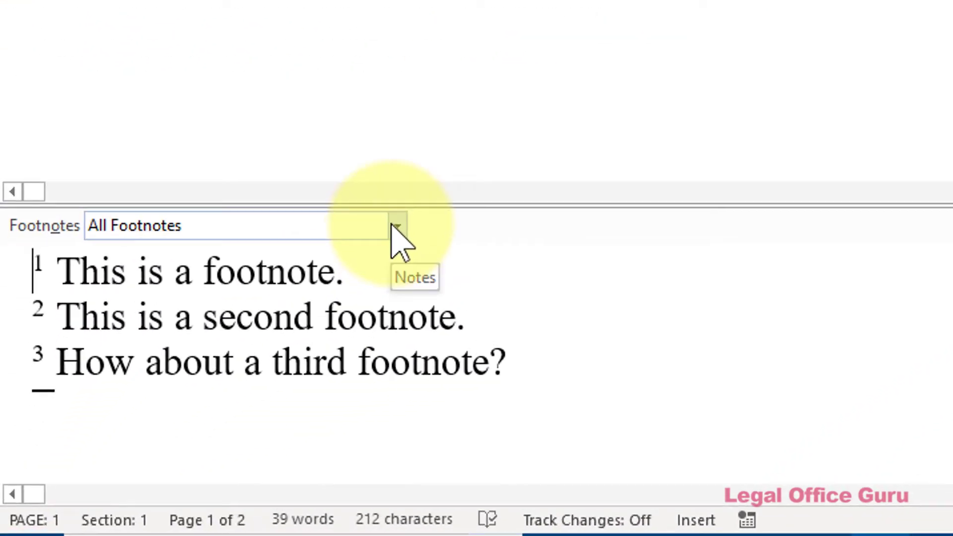
click(148, 421)
click(395, 251)
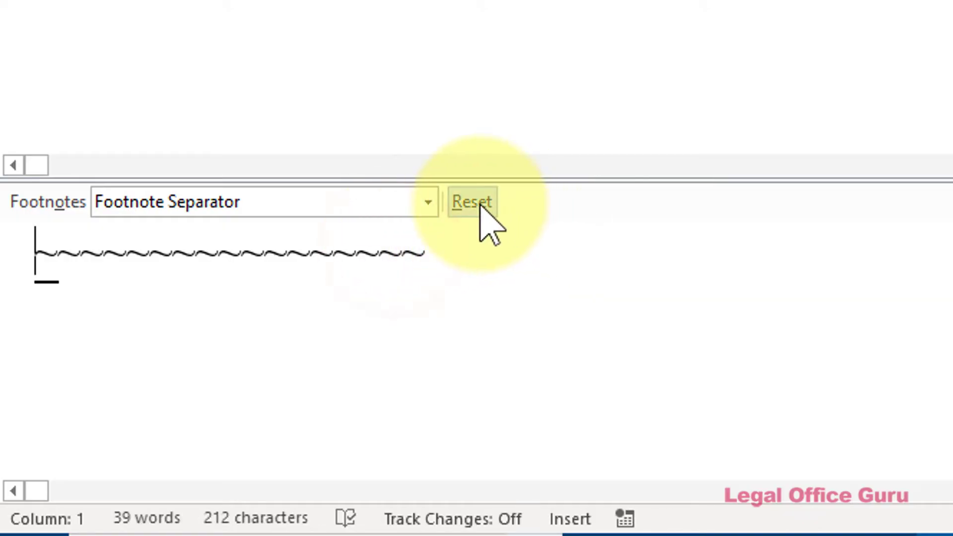
click(477, 203)
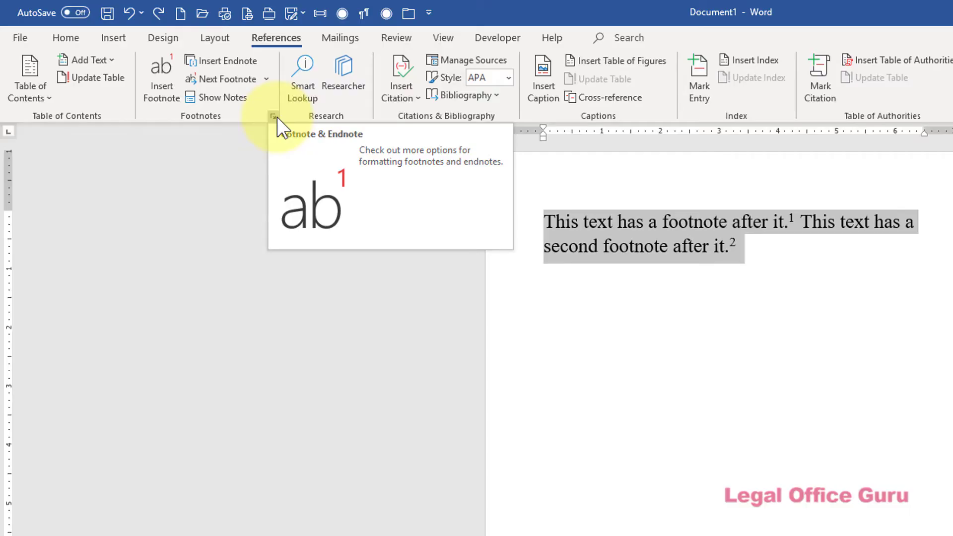
- Set footnotes to continuous i, ii, iii numbering starting at ii for the whole document
click(275, 116)
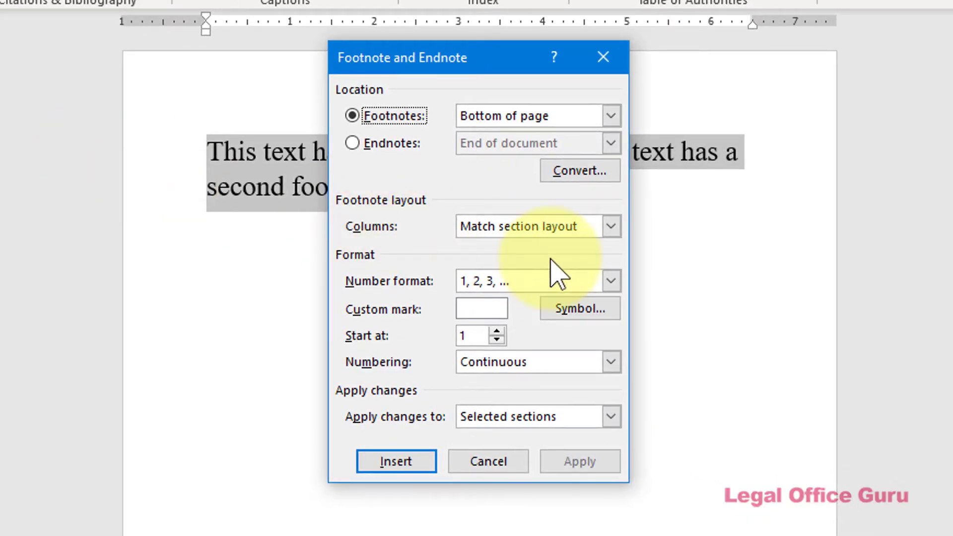
click(611, 281)
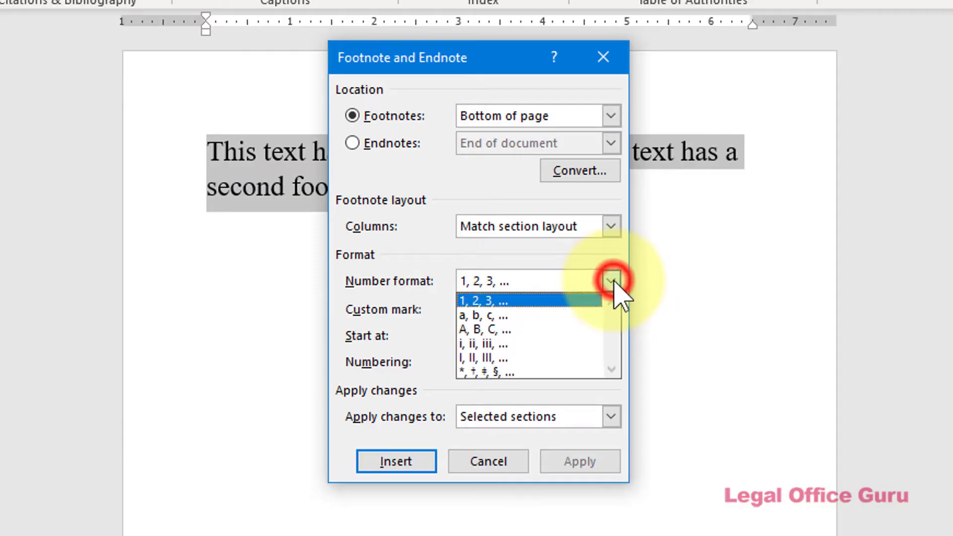
click(575, 338)
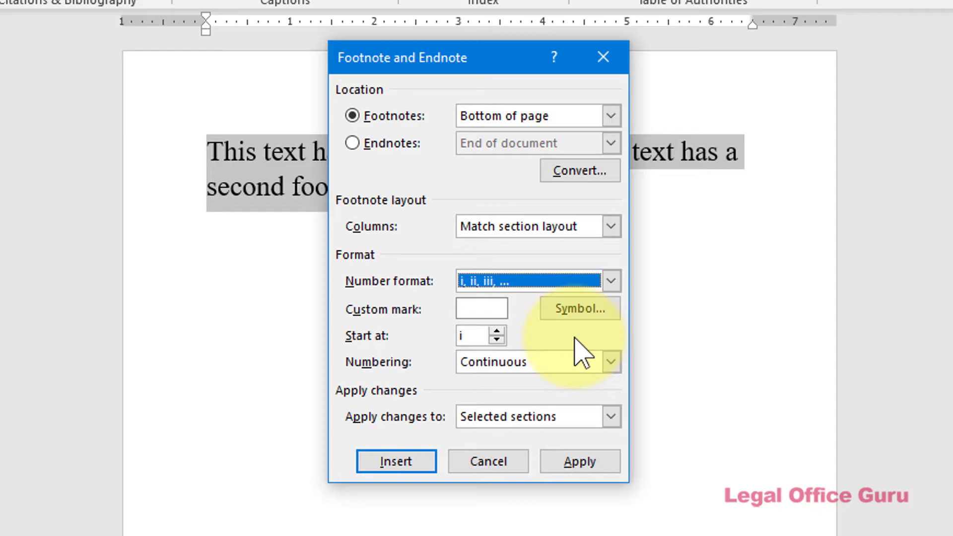
click(497, 332)
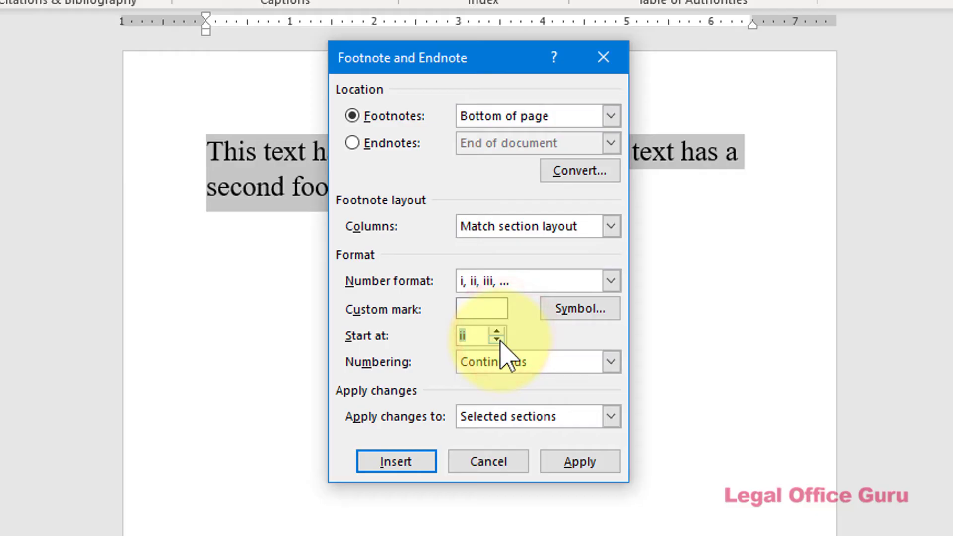
click(615, 363)
click(616, 363)
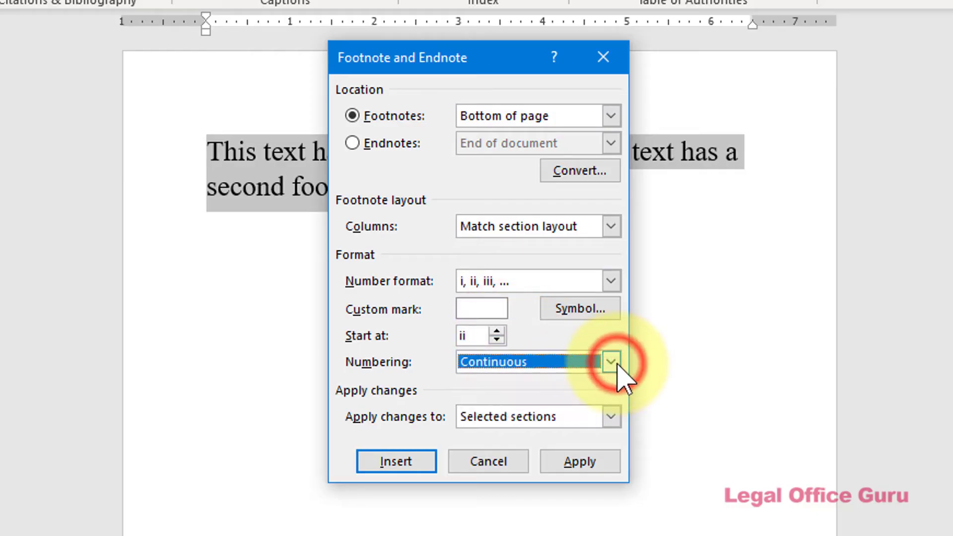
click(611, 417)
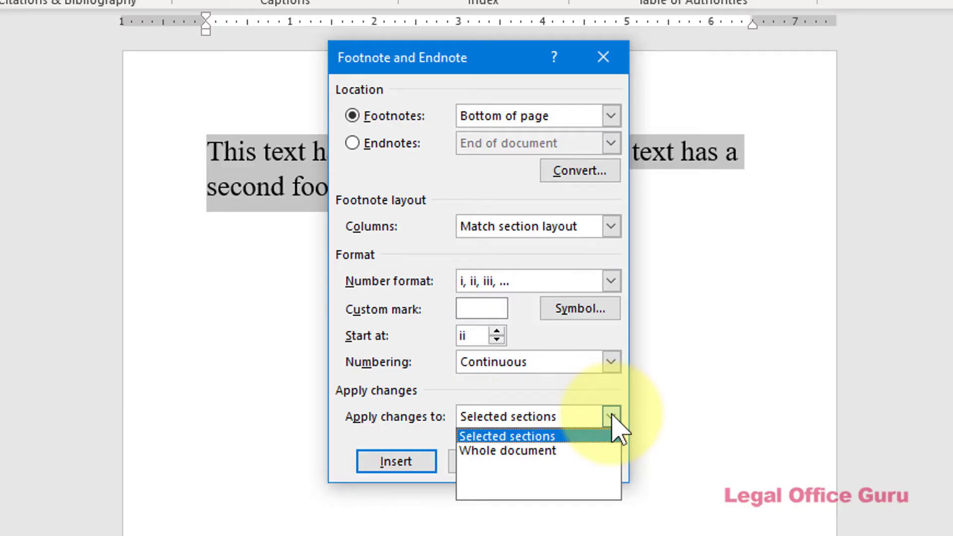
click(557, 453)
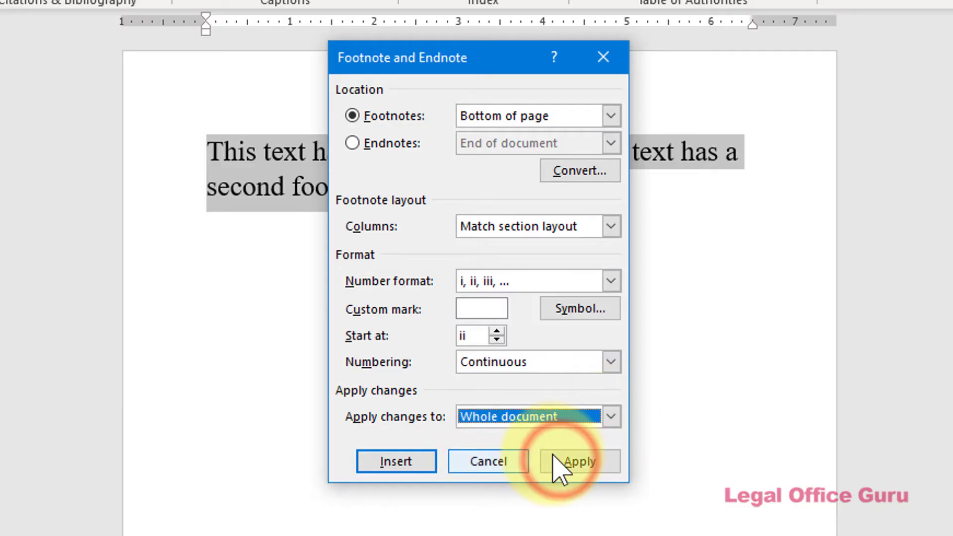
click(569, 463)
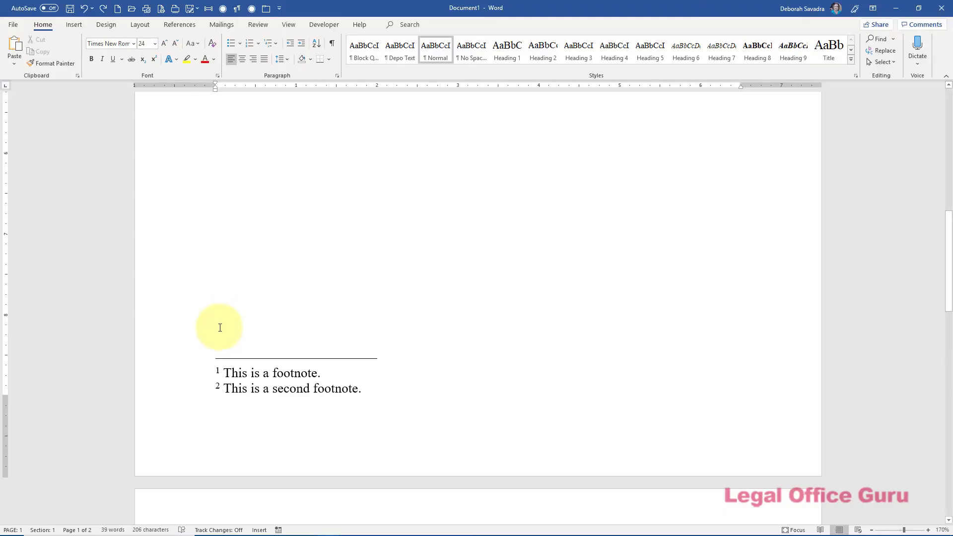
- Reveal the first footnote's formatting with Shift+F1, showing Footnote Text style details
click(237, 376)
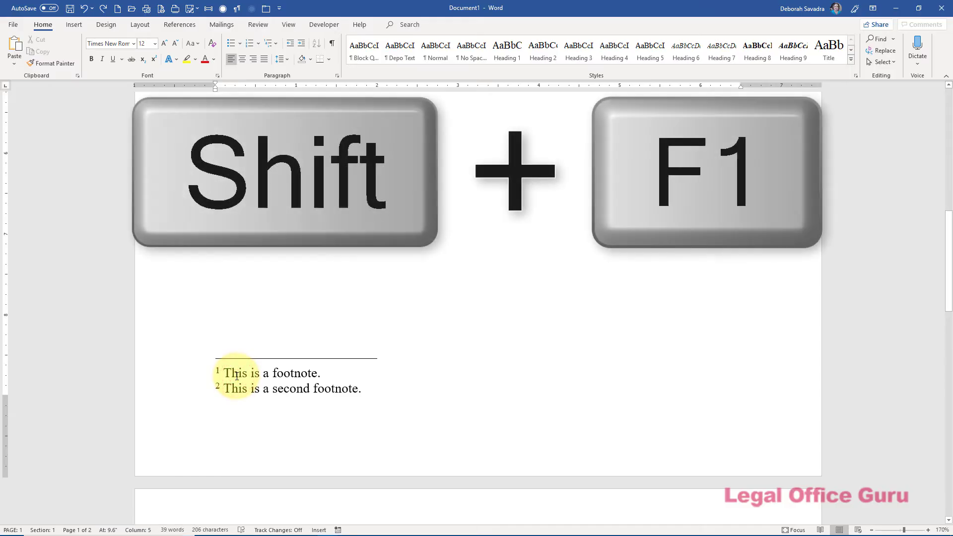
key(shift+F1)
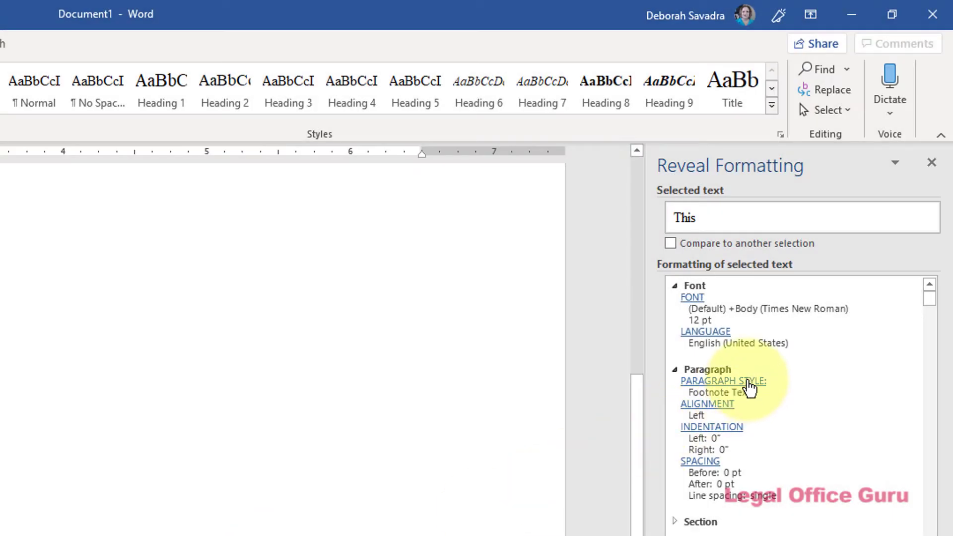
- Open the Modify Style dialog for the Footnote Text style from Reveal Formatting
click(749, 387)
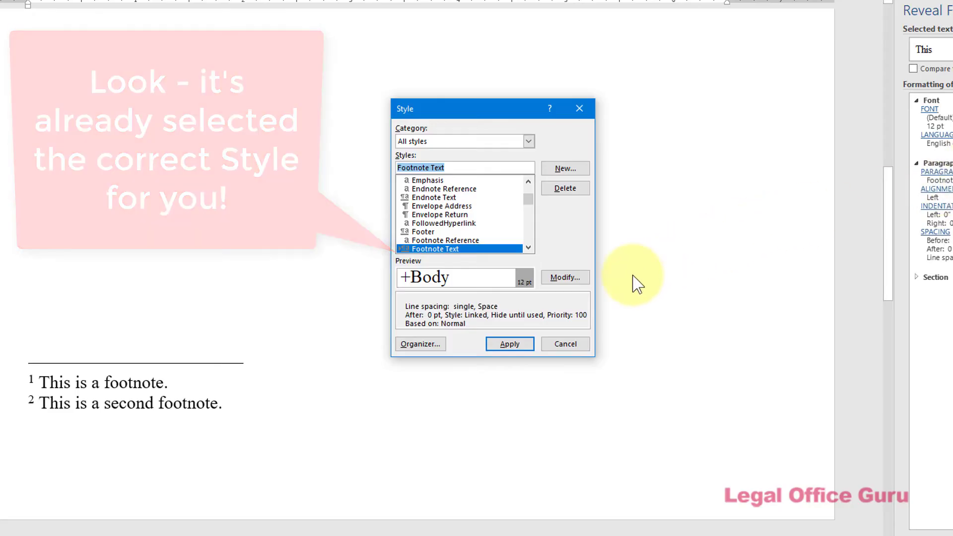
click(585, 278)
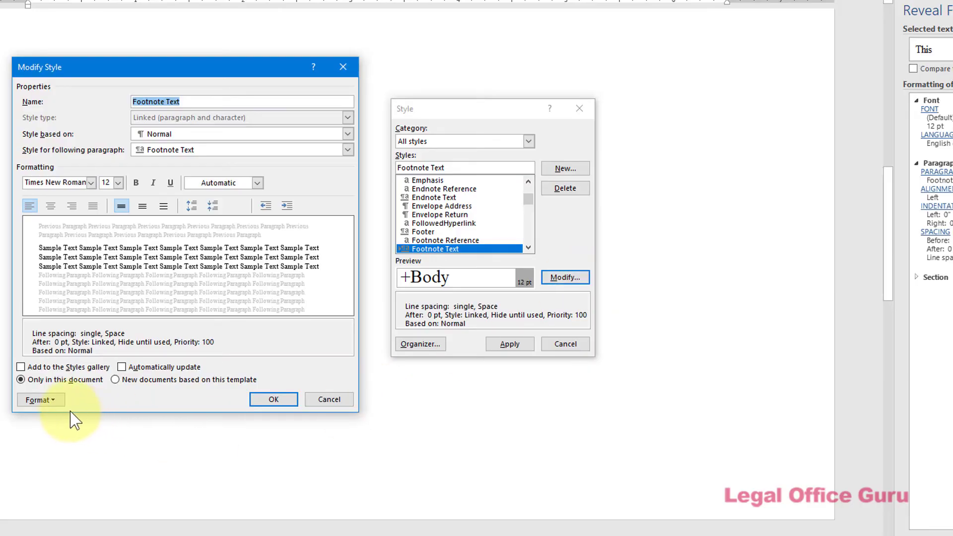
- Set the Footnote Text style's paragraph spacing after to 12 pt and save the style
click(50, 401)
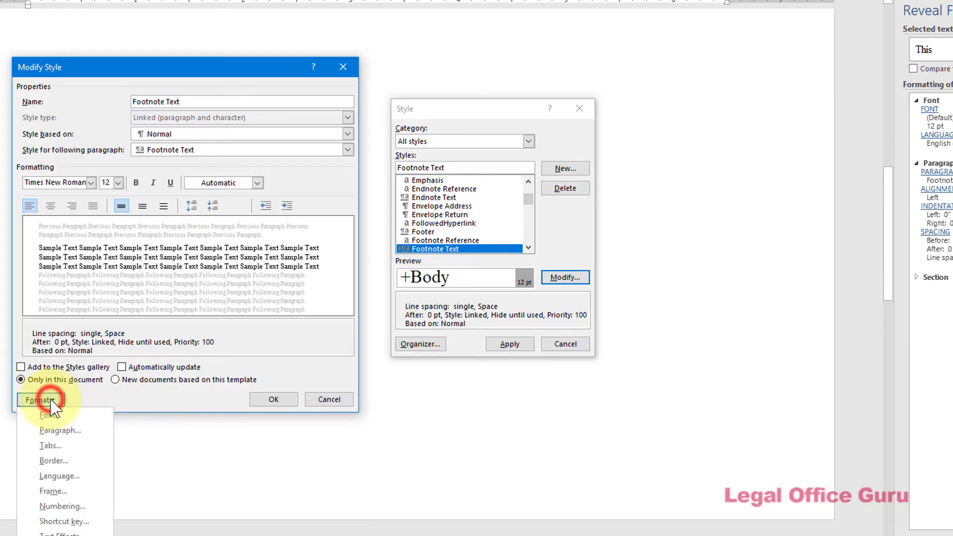
click(66, 432)
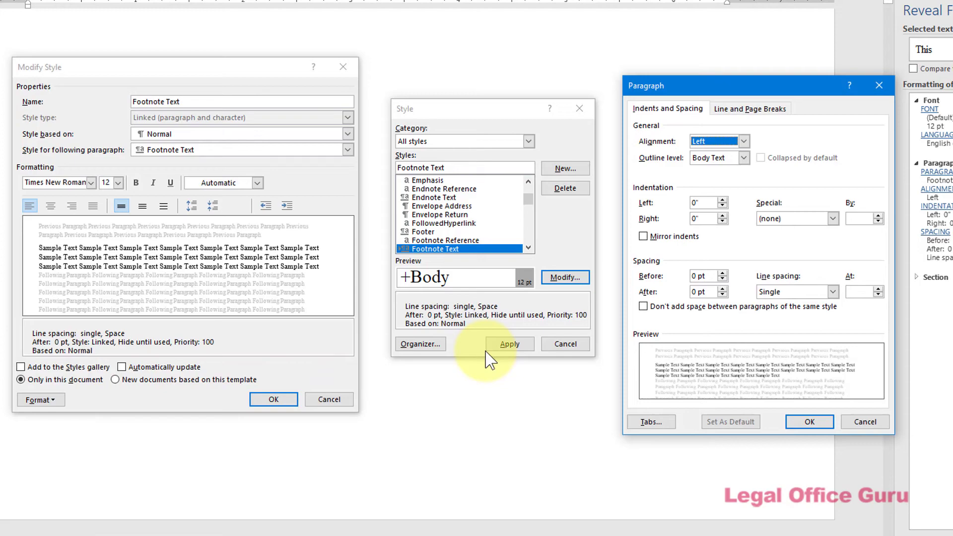
click(723, 289)
click(723, 288)
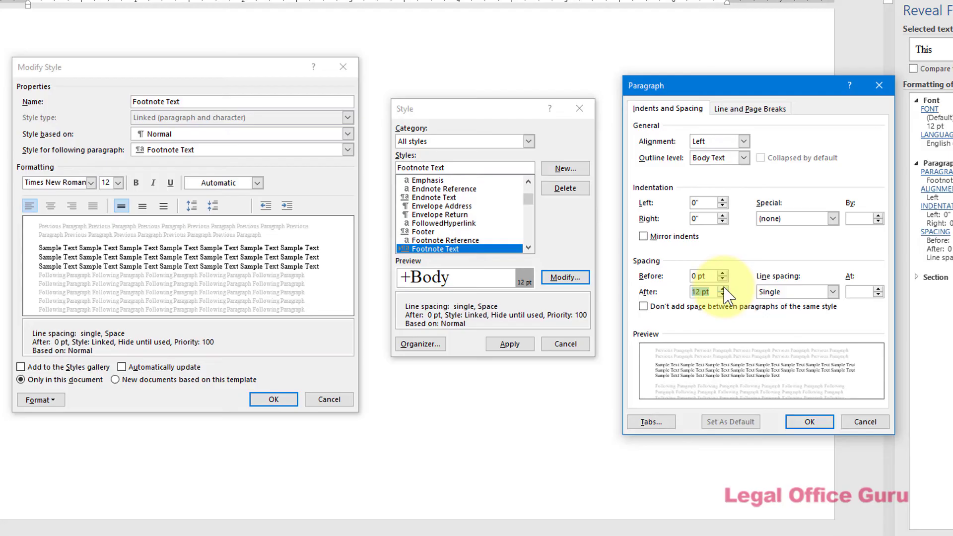
click(807, 422)
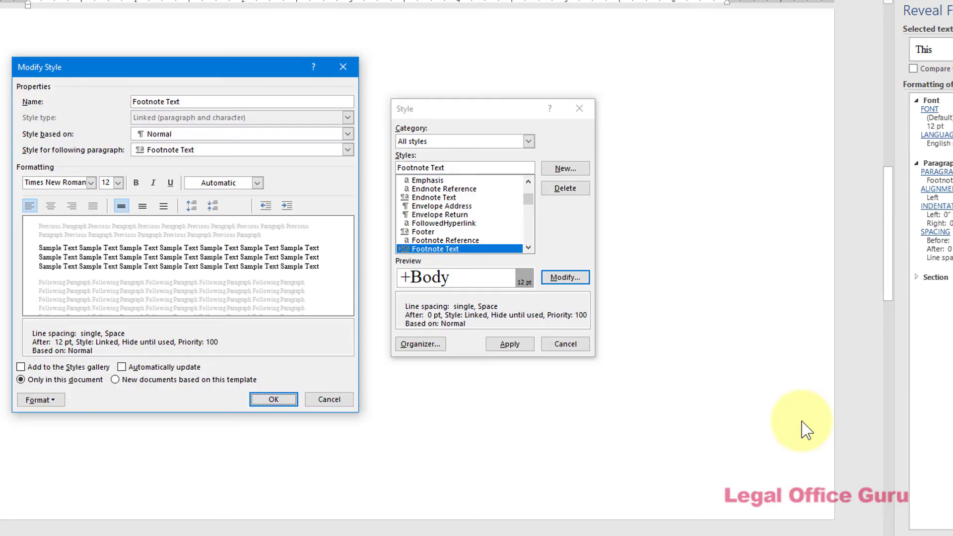
click(285, 399)
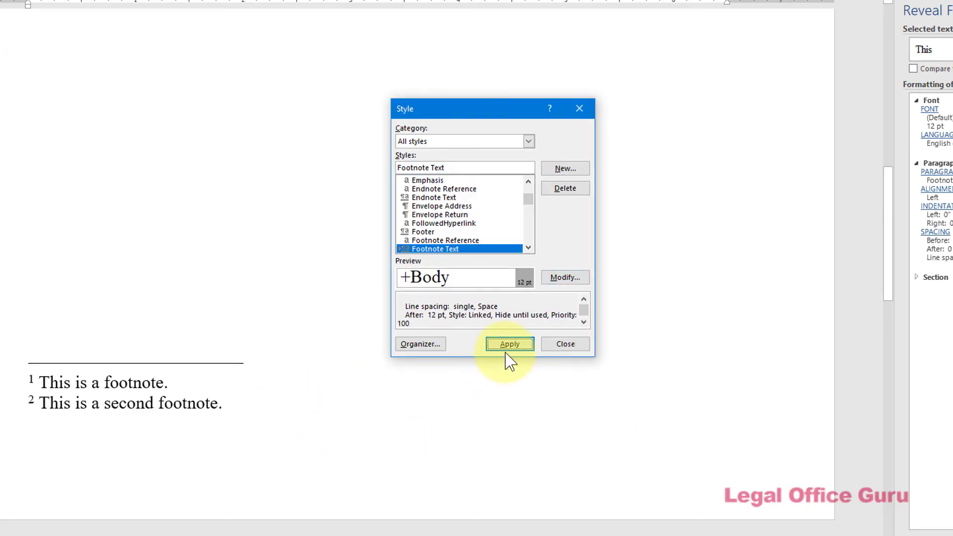
- Apply the updated Footnote Text style so footnotes 1 and 2 gain 12 pt spacing
click(509, 345)
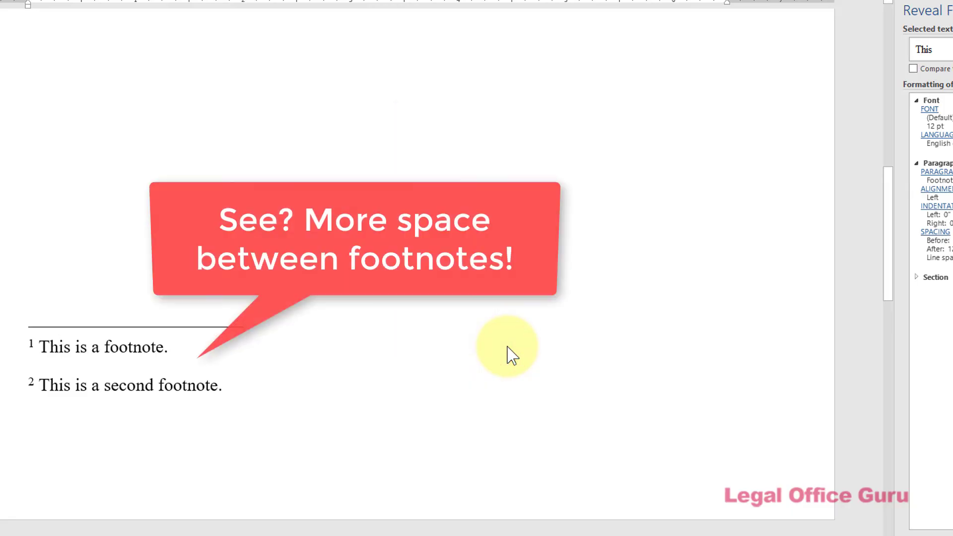